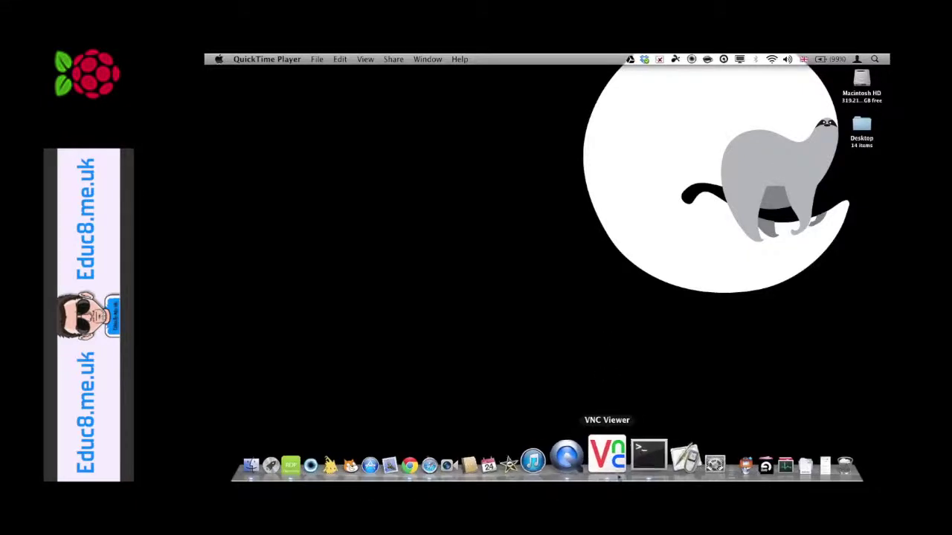
Step: Switch to VNC Viewer and open a maximized LXTerminal window on the Raspberry Pi desktop
click(612, 465)
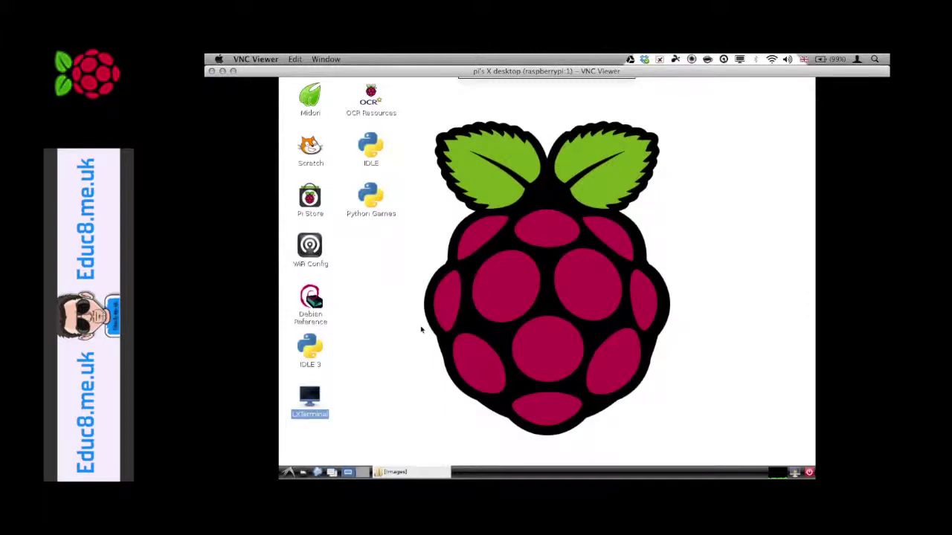
double_click(309, 400)
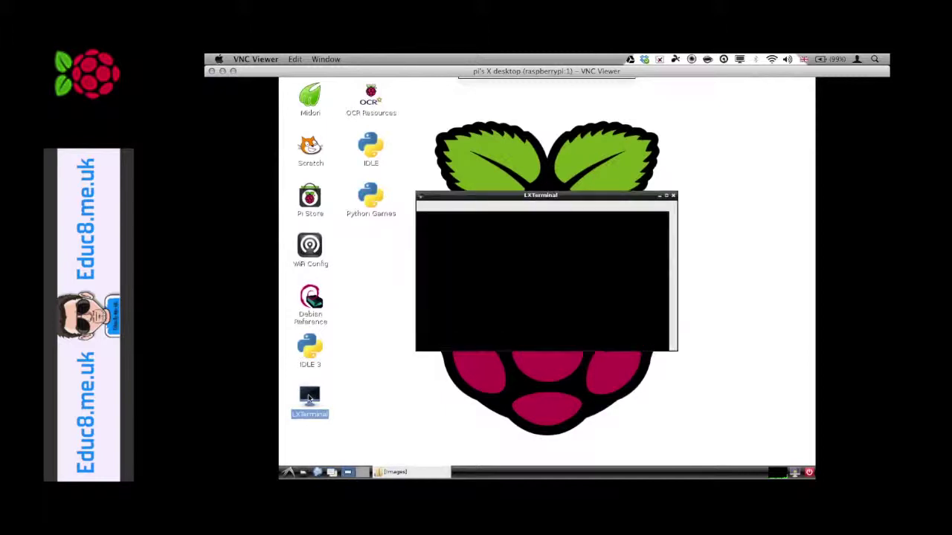
click(666, 196)
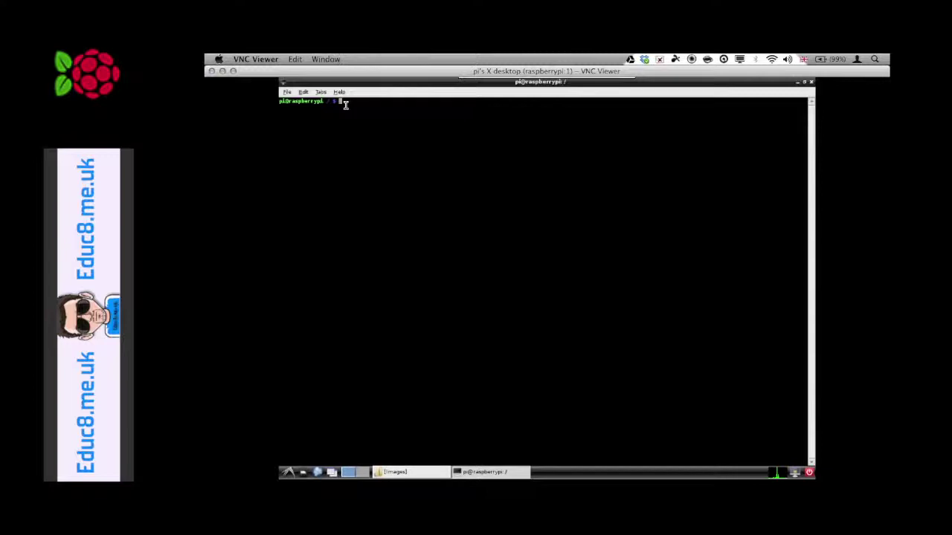
Step: Enter an fswebcam command using device /dev/video0, resolution 800x600 and a 15-second loop, with the output path starting at /home/pi/
text(fswebcam -)
text(r)
text( /dev)
text(/video)
text(0)
text(-r)
text( 800)
text(x600)
text( -)
text(l 15)
text( /home/pi/)
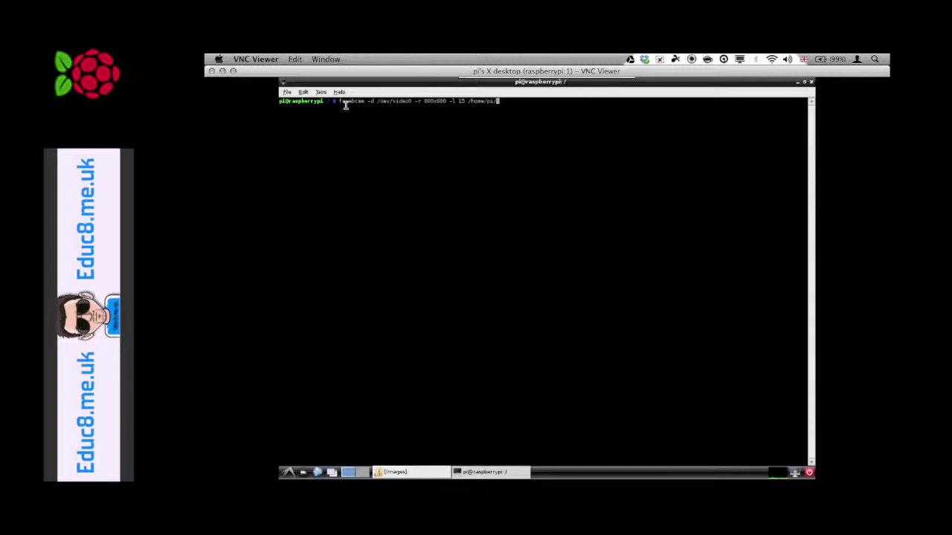
Step: Complete the output path with images/pi_timelapse_test_%Y-%m-%d_%H:%M%S.jpeg and trial-run the capture command, stopping it after one frame
text(images/pi_timelapse_test_%Y-%m-%)
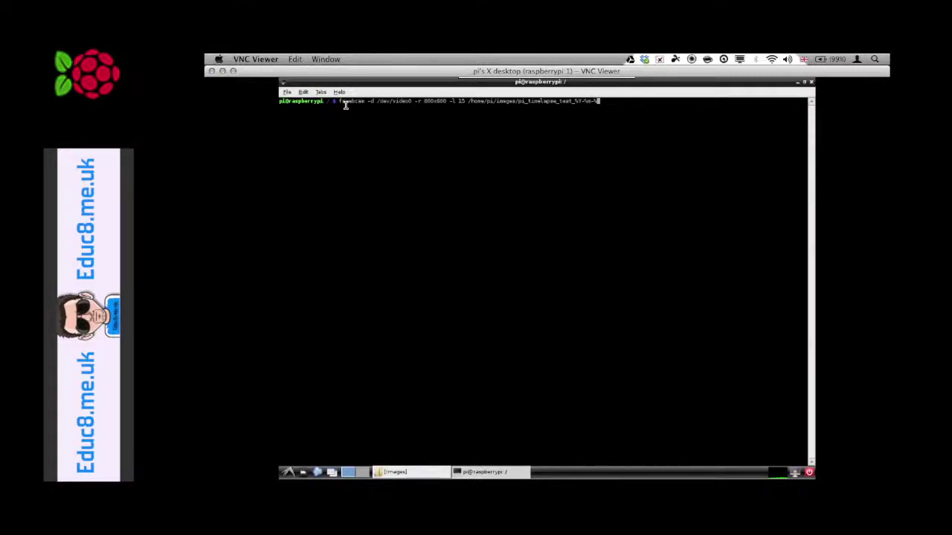
text(d)
text(_)
text(%H)
text(:%)
text(M)
text(:%S)
text(.jpg)
text(eg)
key(Return)
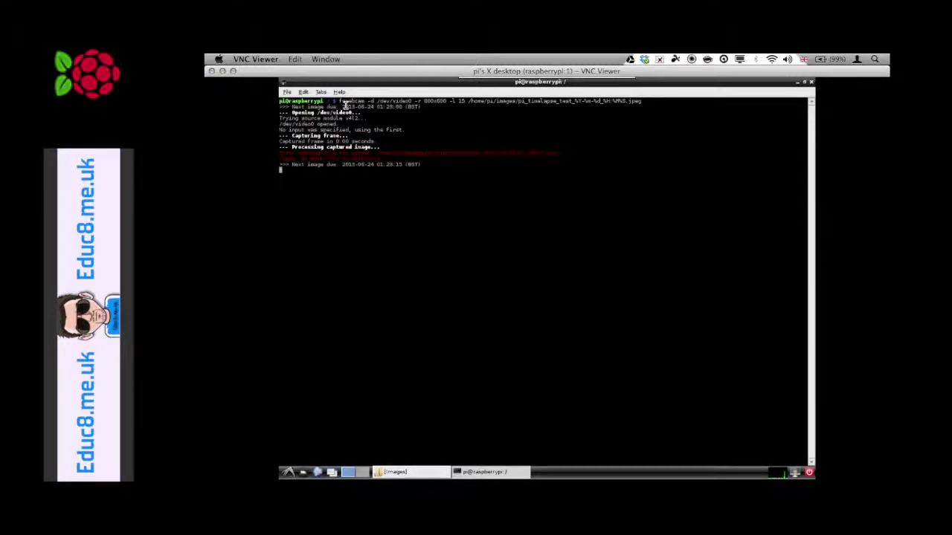
key(ctrl+c)
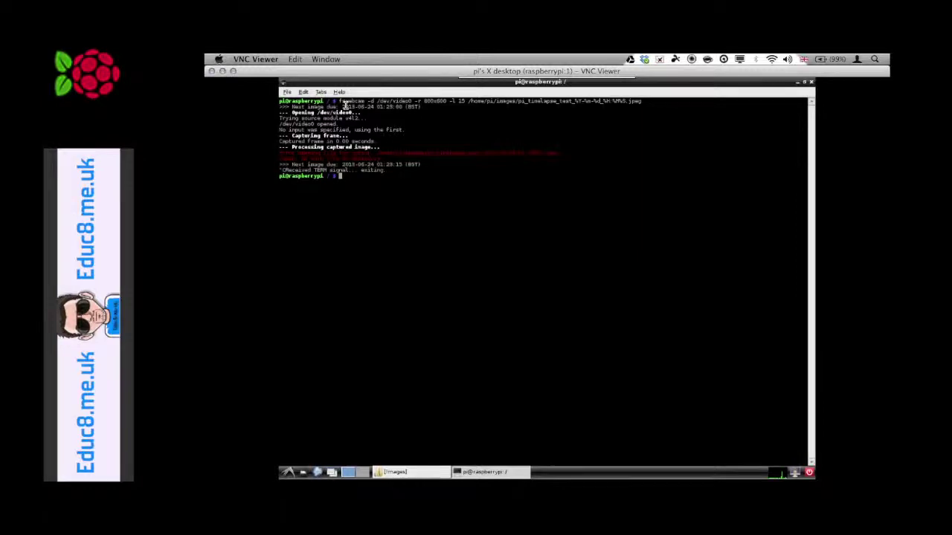
Step: Change to the home directory and create the folder /home/pi/images
text(cd ~)
key(Return)
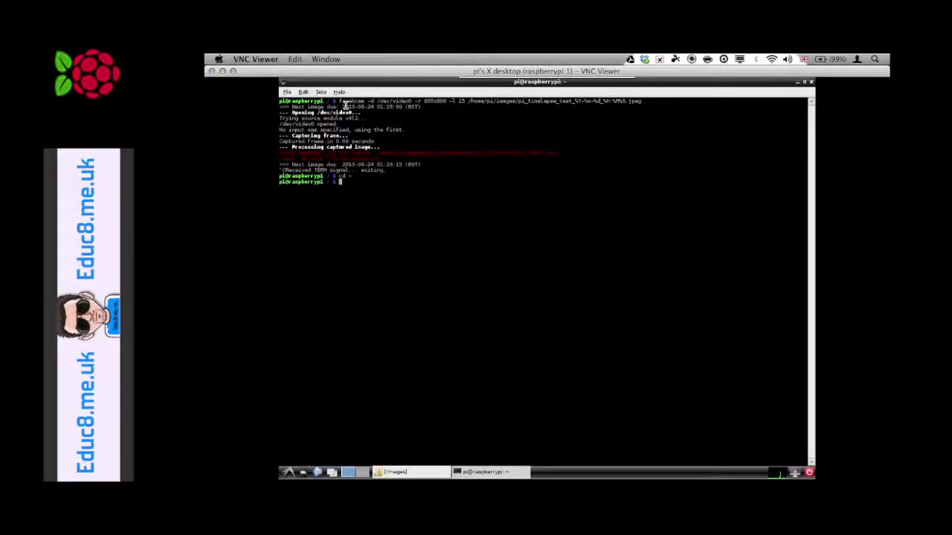
text(mkdir /home/pi/images)
key(Return)
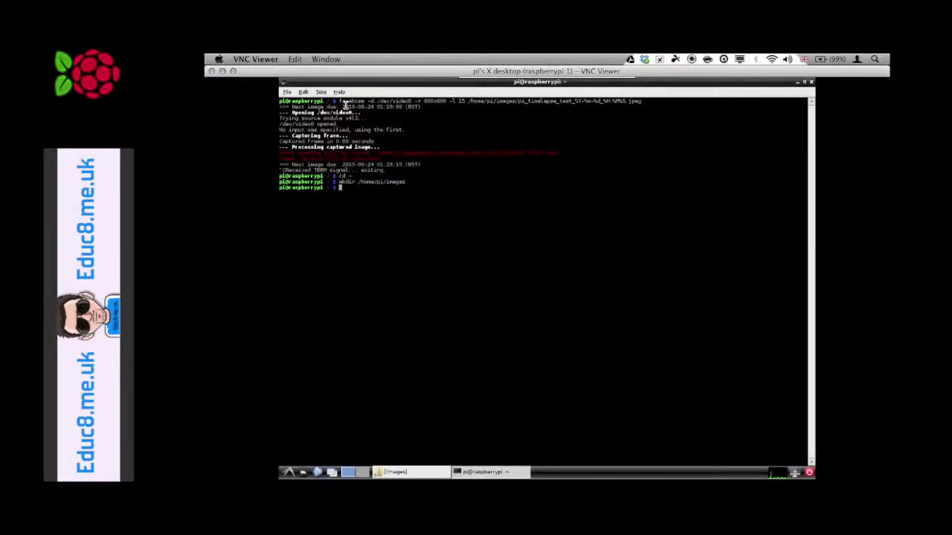
Step: Recall the earlier fswebcam time-lapse command and run it again
key(Up)
key(Up)
key(Up)
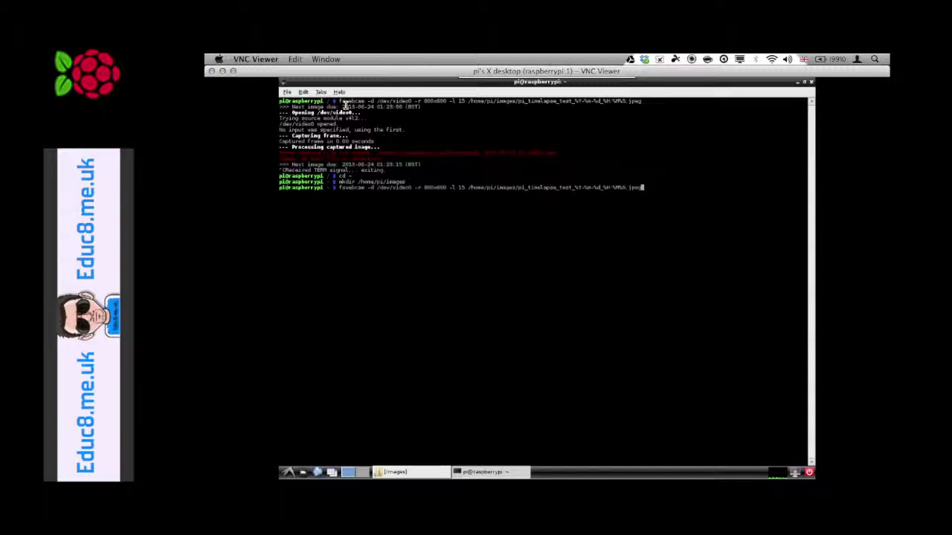
key(Return)
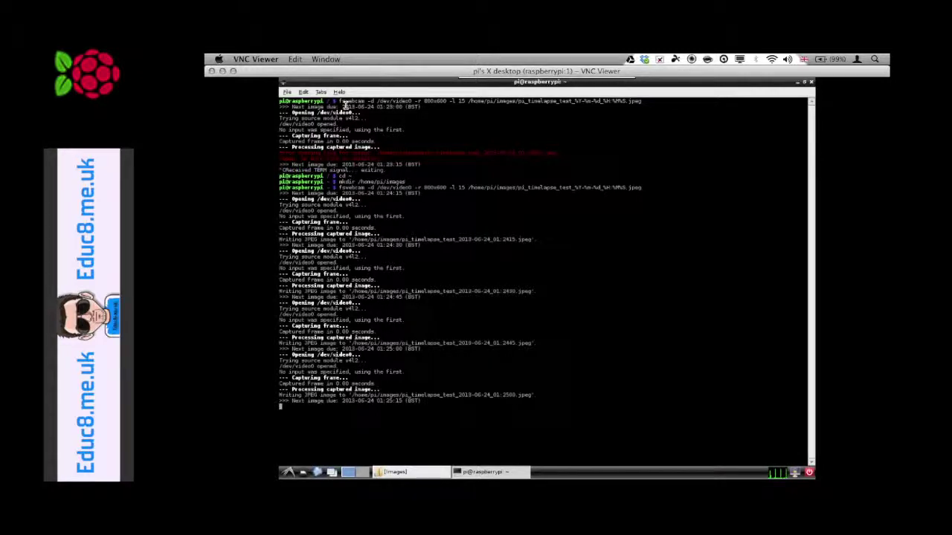
Step: Stop the time-lapse capture and list the contents of /home/pi/images
key(ctrl+c)
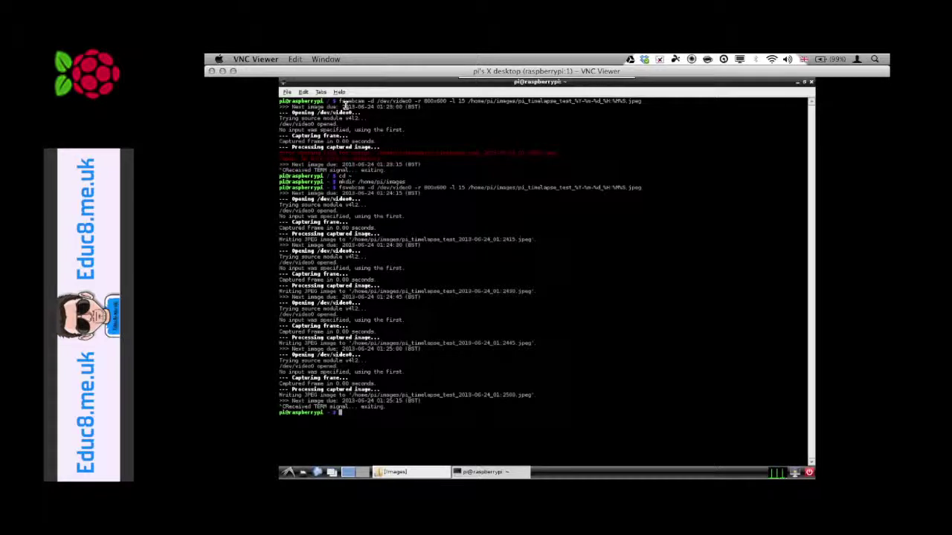
text(ls /home/pi/images)
key(Return)
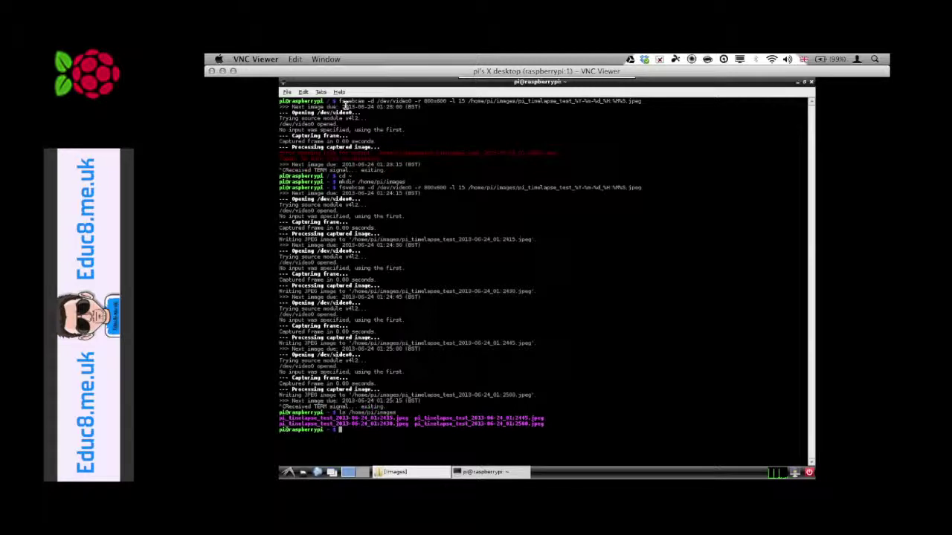